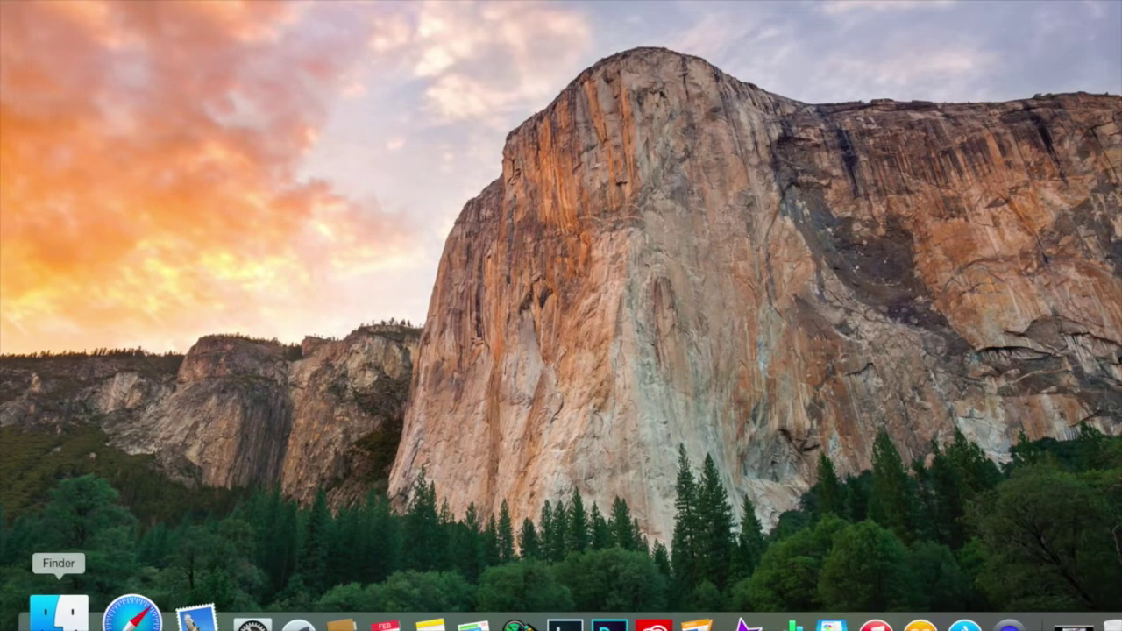
From Finder's Documents list, open Lightroom Photo Resource Folder to show its eight subfolders
{"action": "left_click", "coordinate": [58, 616]}
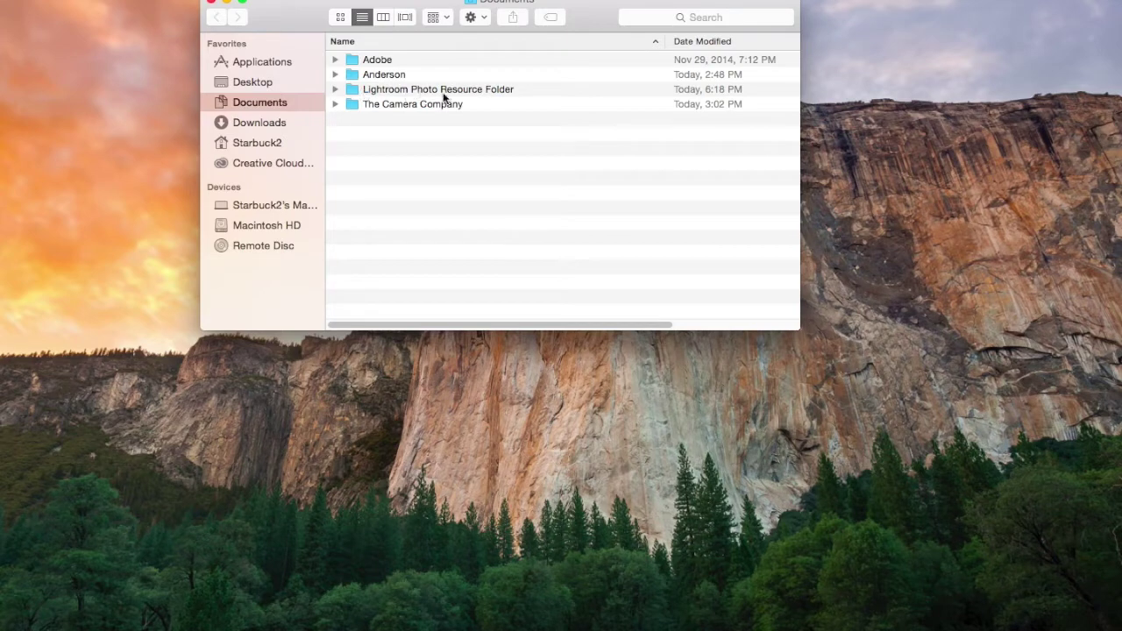
{"action": "left_click", "coordinate": [359, 91]}
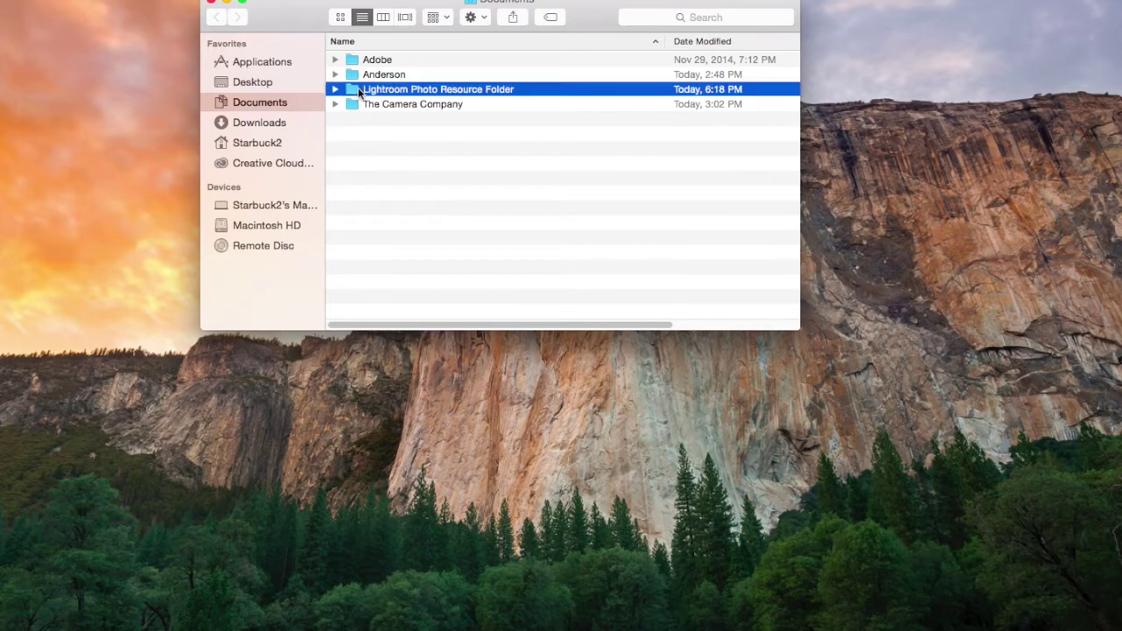
{"action": "double_click", "coordinate": [357, 89]}
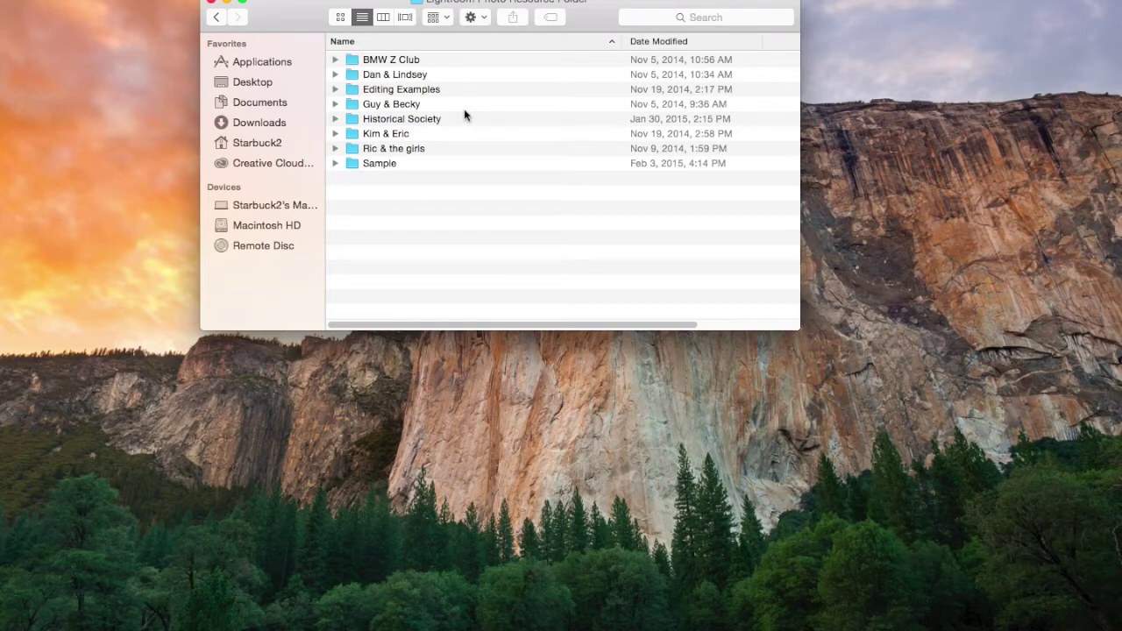
Create an empty 'Video Demo' folder in Lightroom Photo Resource Folder, open it, and shift its window left
{"action": "right_click", "coordinate": [385, 198]}
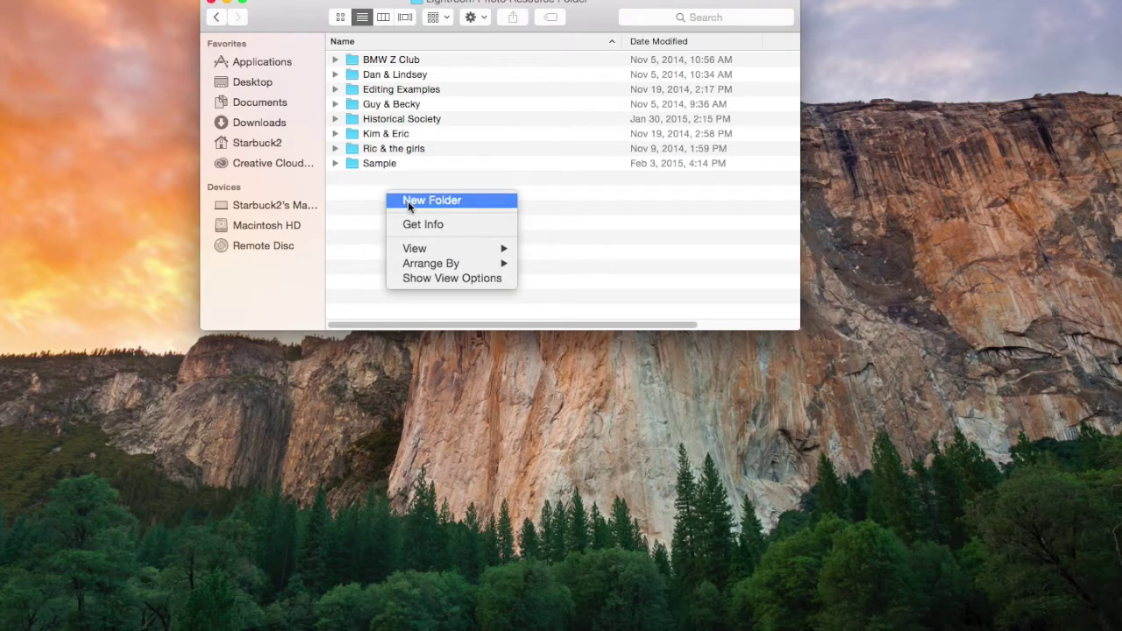
{"action": "left_click", "coordinate": [408, 201]}
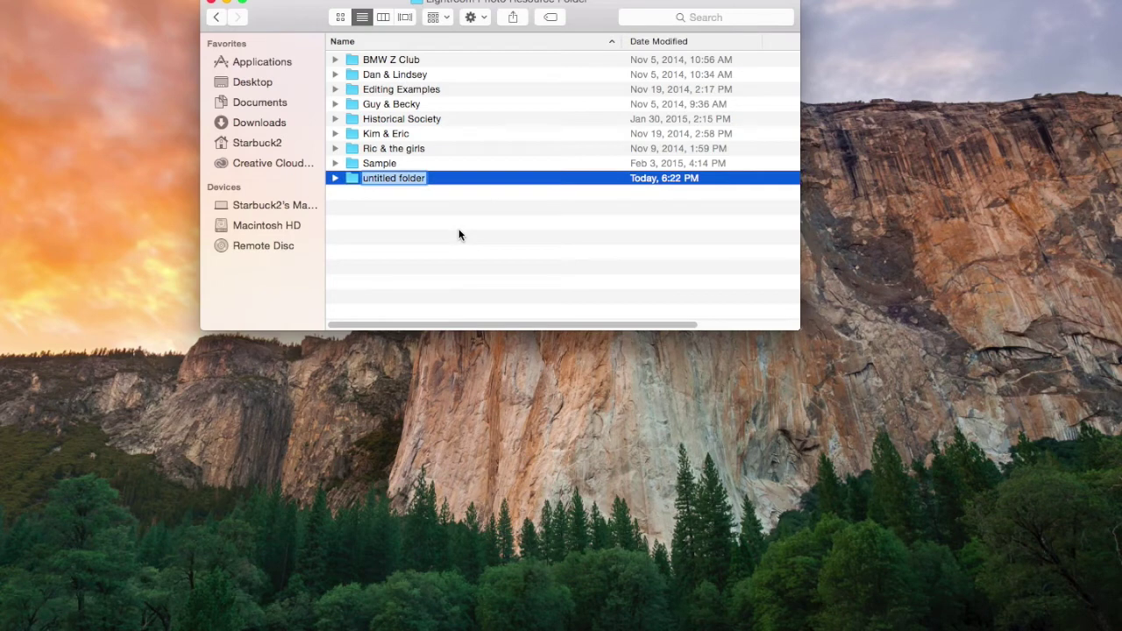
{"action": "type", "text": "Video"}
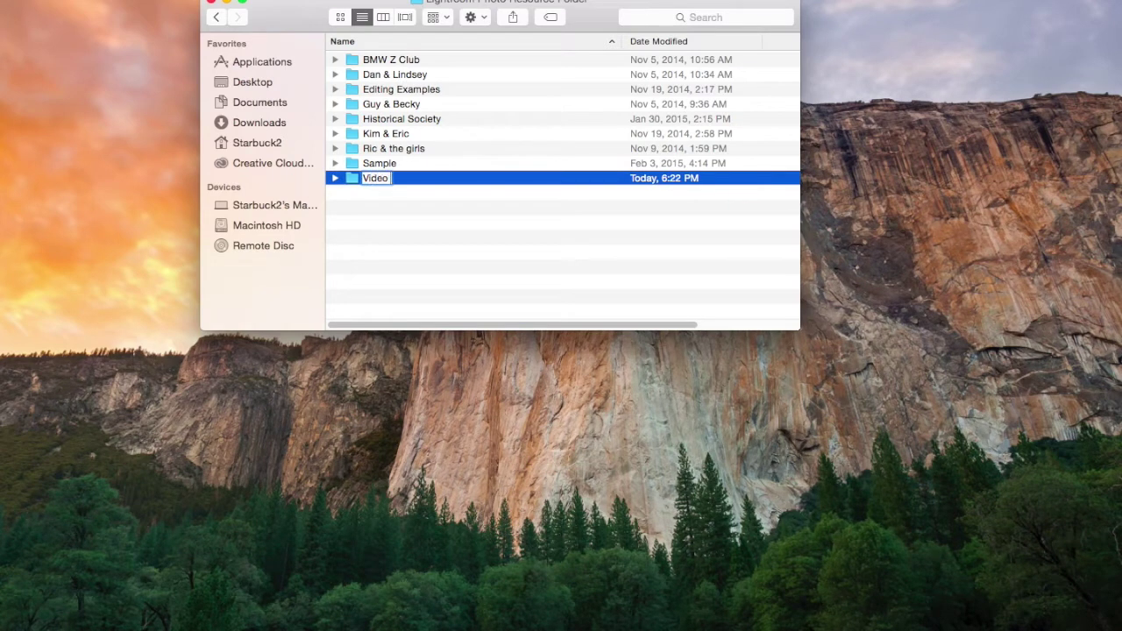
{"action": "type", "text": " Demo"}
{"action": "key", "text": "Return"}
{"action": "double_click", "coordinate": [351, 179]}
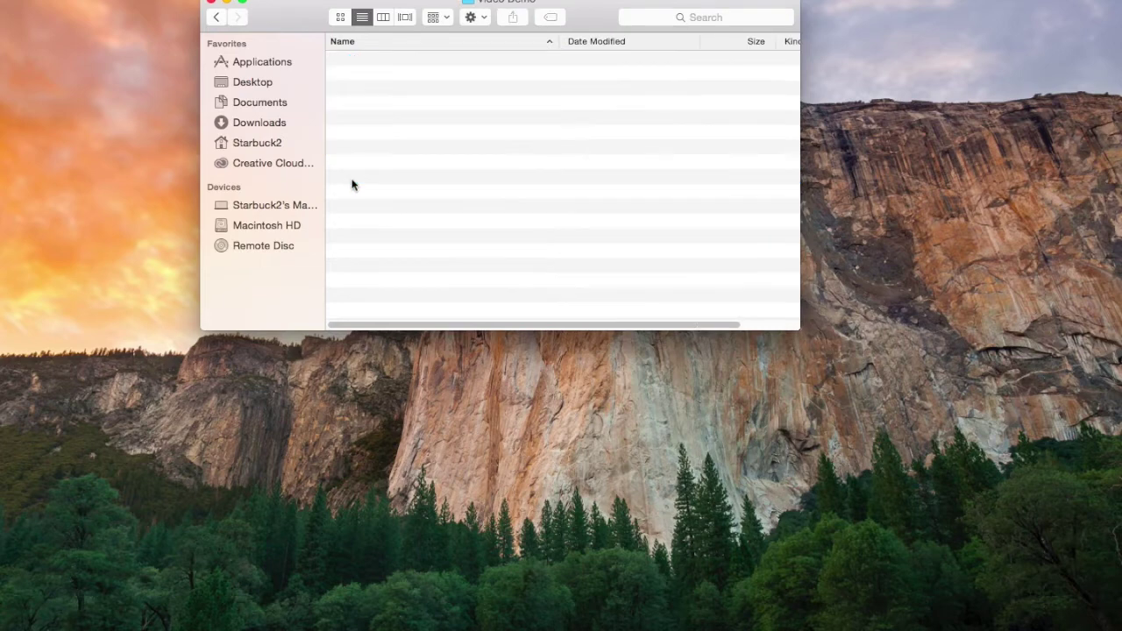
{"action": "left_click_drag", "start_coordinate": [301, 23], "coordinate": [133, 27]}
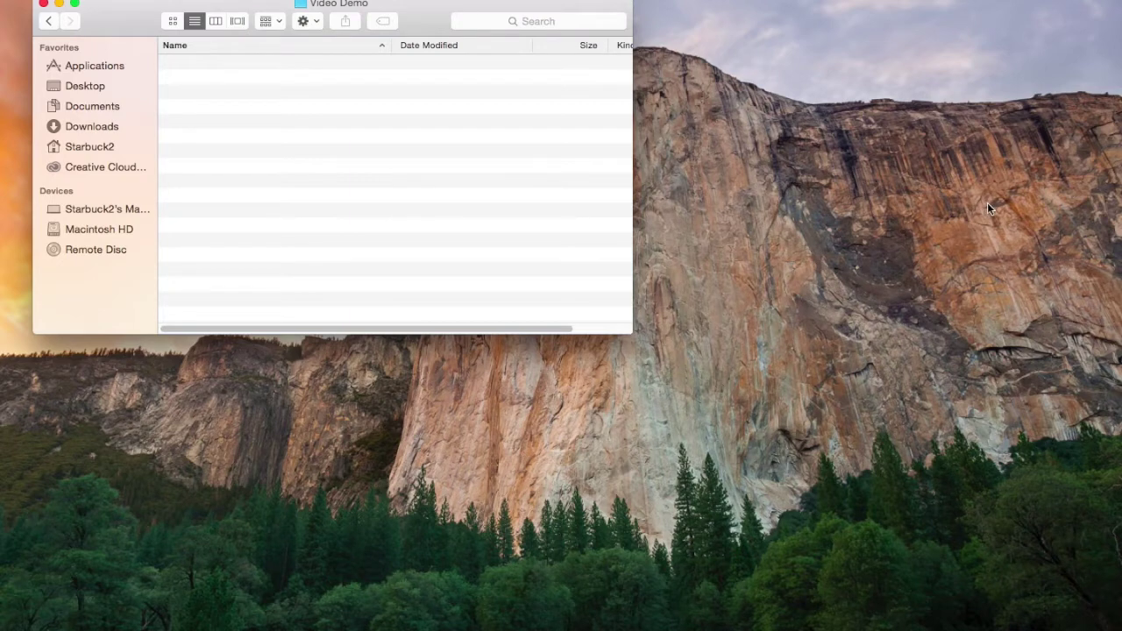
Copy all nine DNG photos from the D 7100 card's DCIM folder into Video Demo
{"action": "double_click", "coordinate": [1076, 25]}
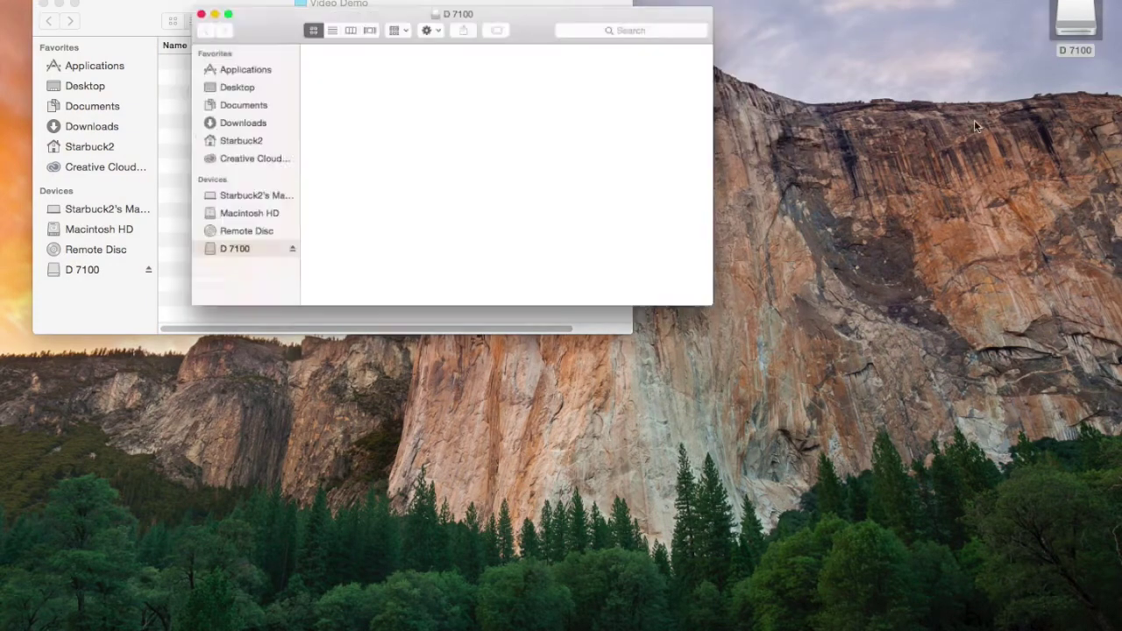
{"action": "left_click_drag", "start_coordinate": [154, 30], "coordinate": [645, 88]}
{"action": "double_click", "coordinate": [727, 139]}
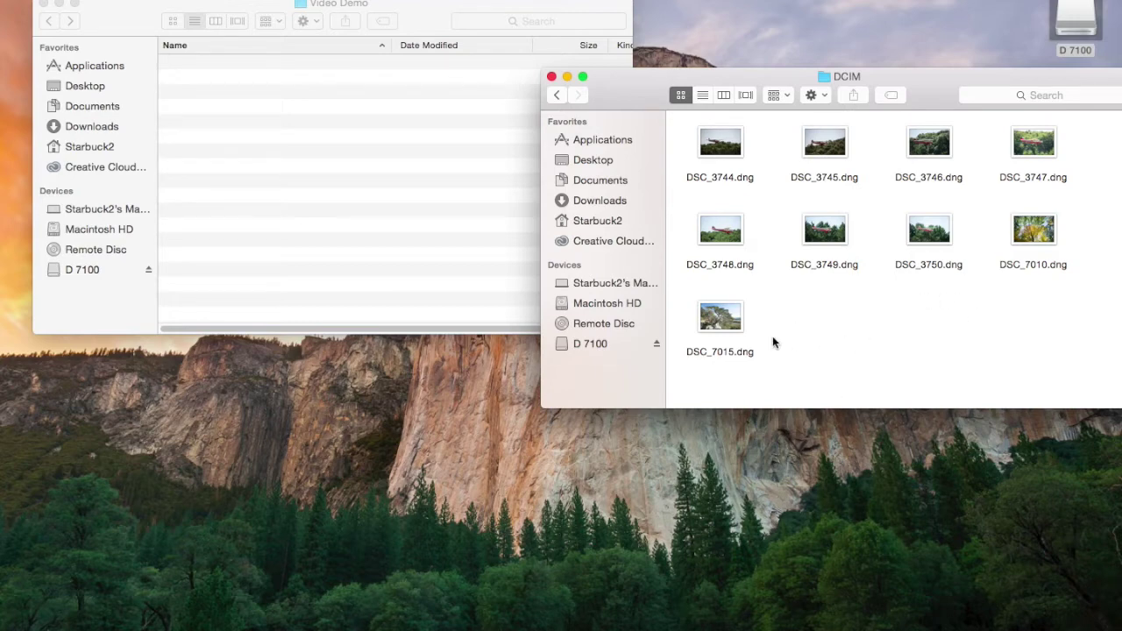
{"action": "key", "text": "super+a"}
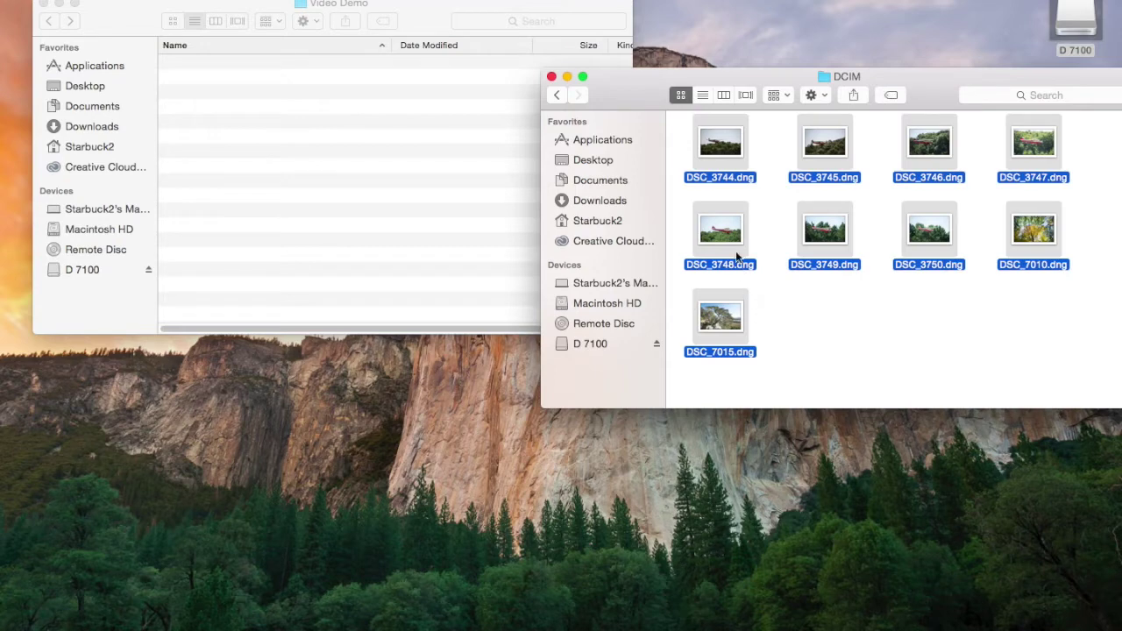
{"action": "left_click_drag", "start_coordinate": [720, 230], "coordinate": [315, 155]}
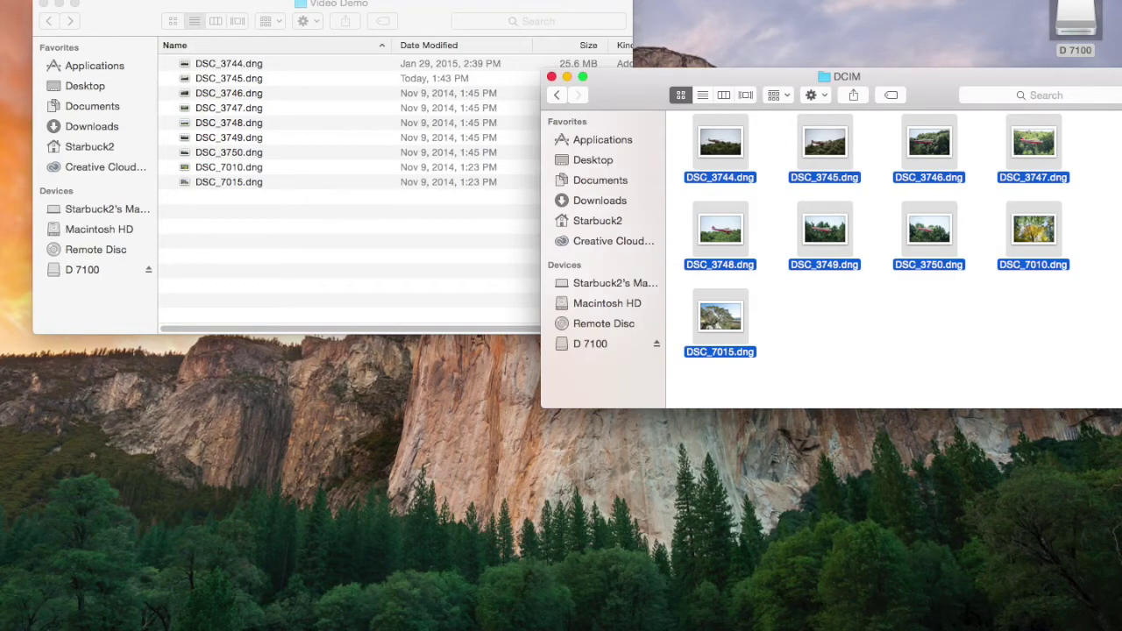
{"action": "mouse_move", "coordinate": [603, 624]}
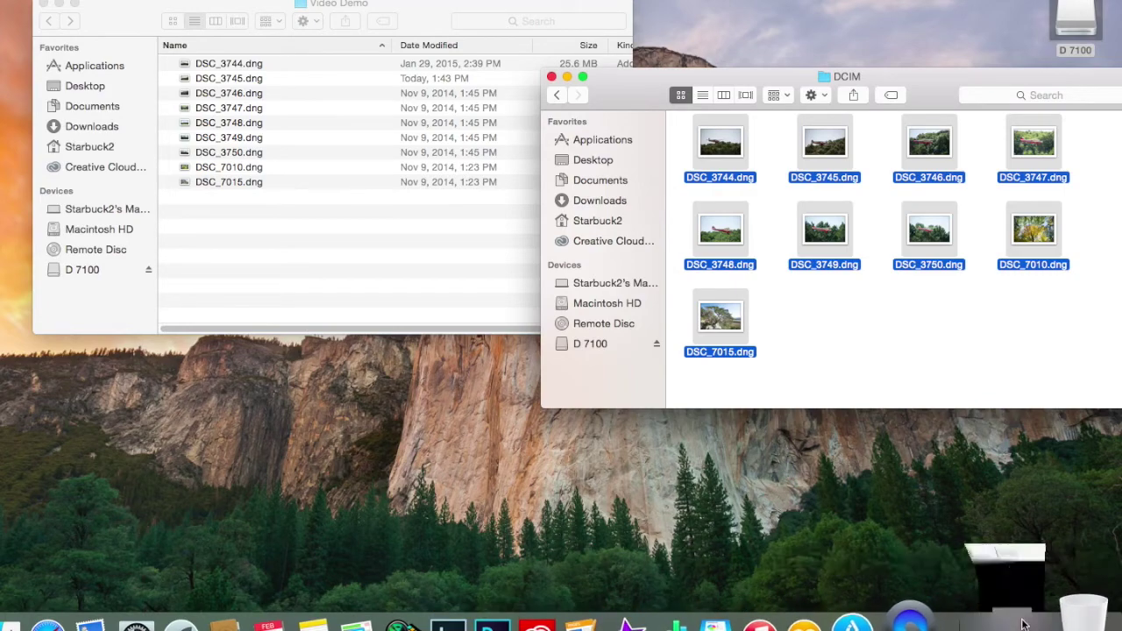
Switch to Lightroom and choose File > Import Photos and Video
{"action": "left_click", "coordinate": [1074, 618]}
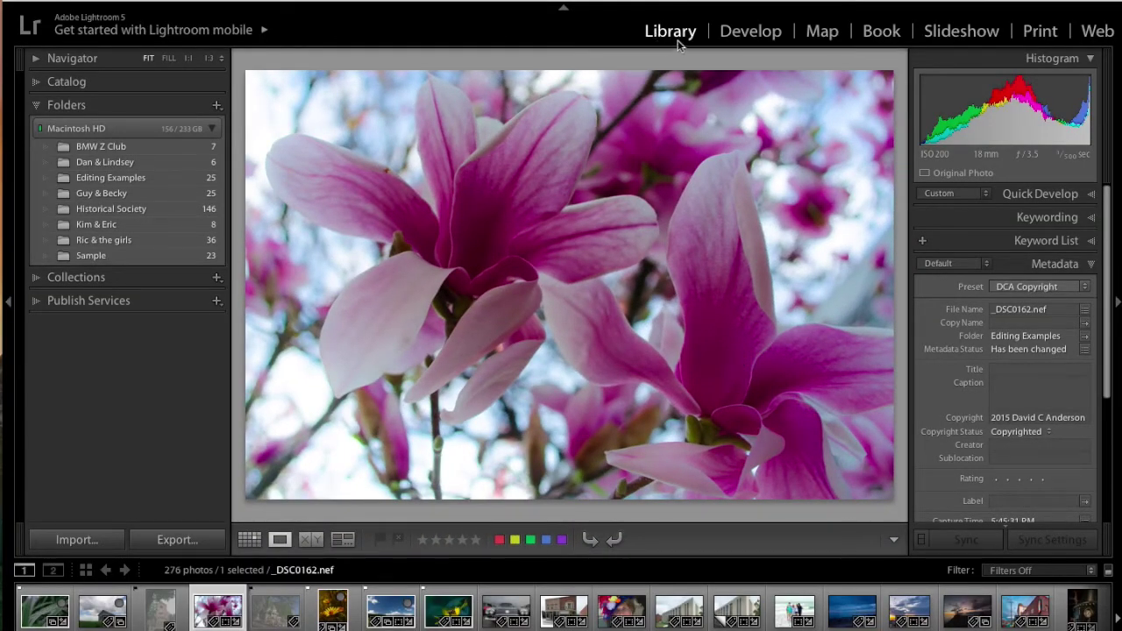
{"action": "left_click", "coordinate": [127, 0]}
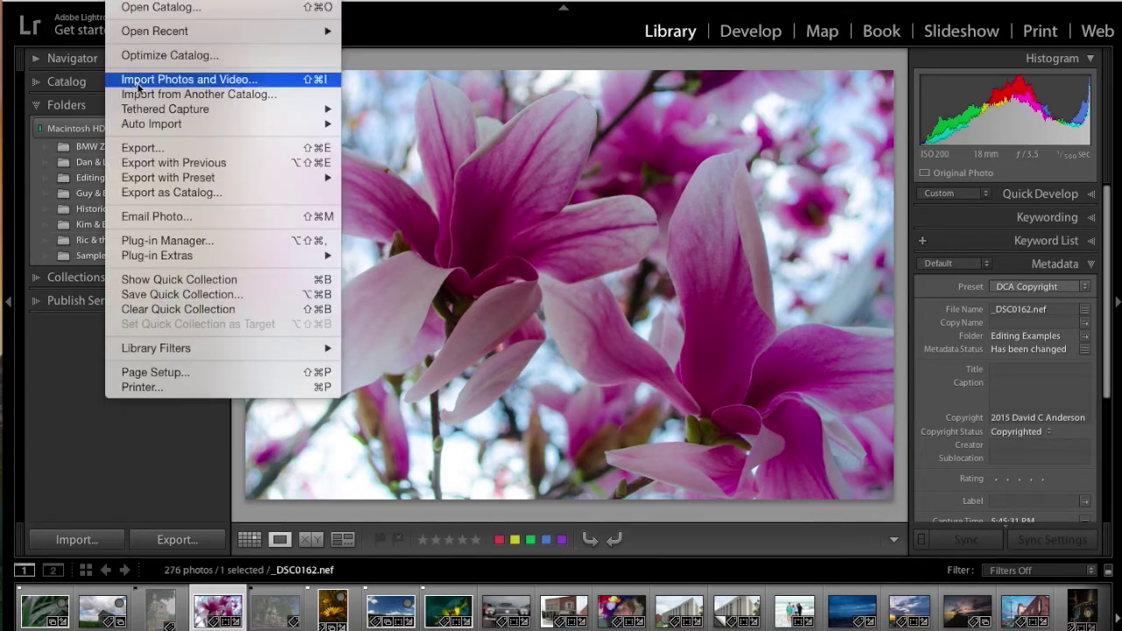
{"action": "left_click", "coordinate": [159, 80]}
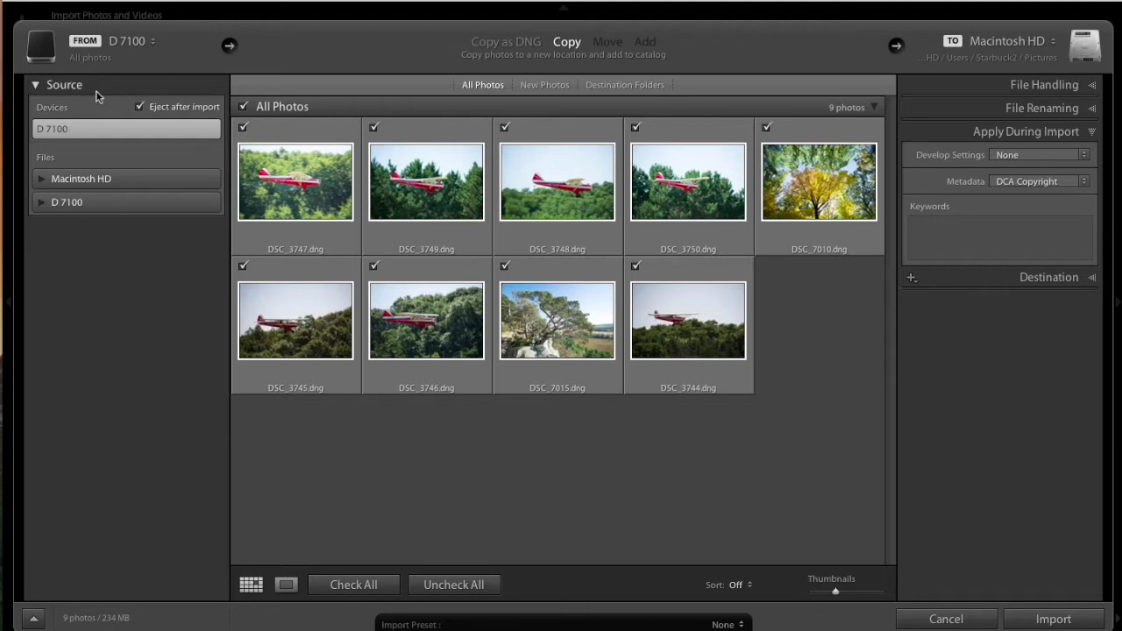
Set the import source to Macintosh HD > Users > Starbuck2 > Documents > Lightroom Photo Resource Folder > Video Demo
{"action": "left_click", "coordinate": [41, 182]}
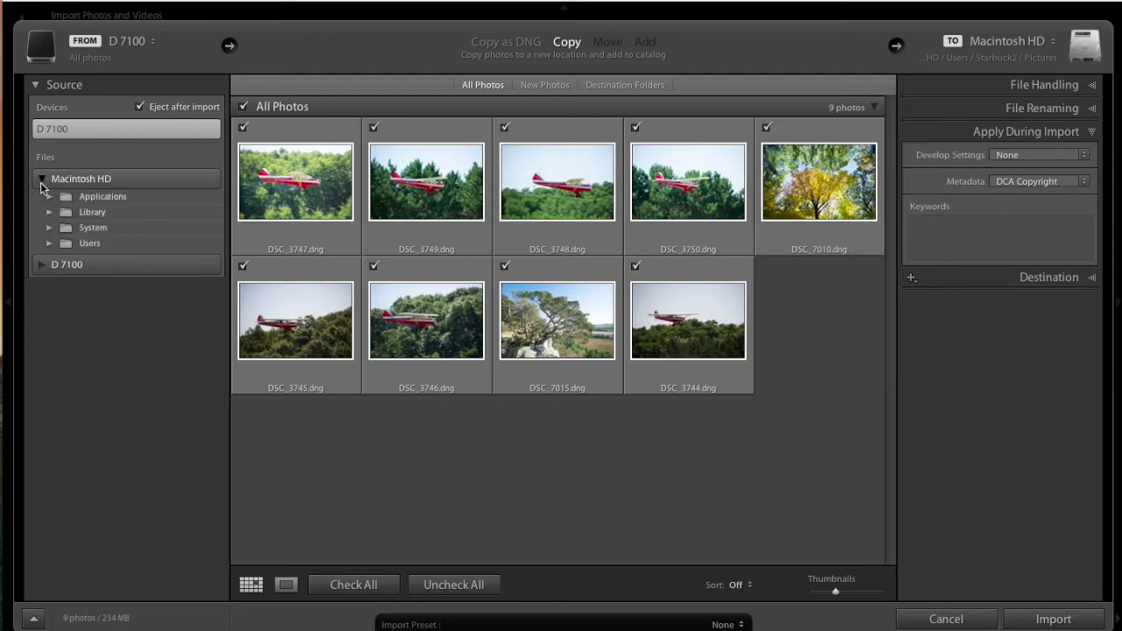
{"action": "left_click", "coordinate": [50, 243]}
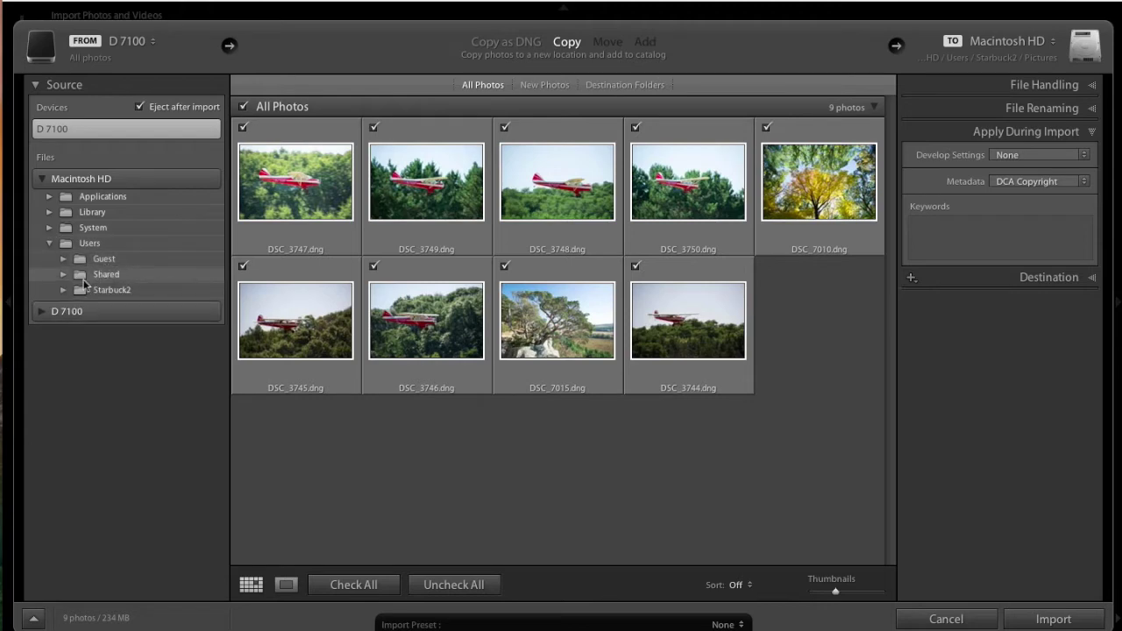
{"action": "left_click", "coordinate": [62, 293]}
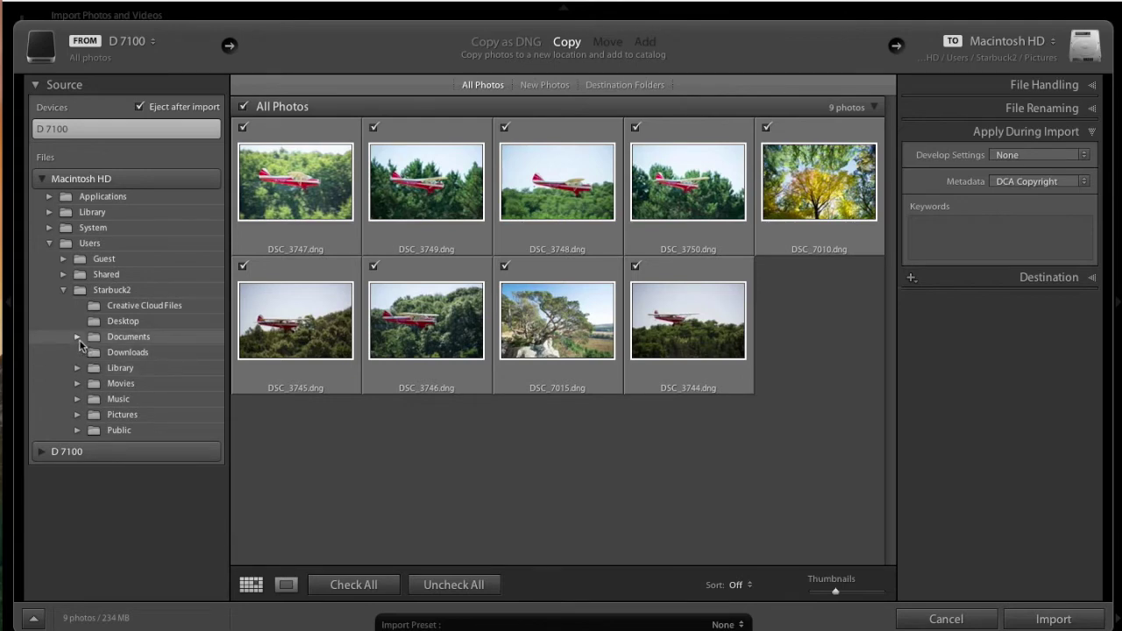
{"action": "left_click", "coordinate": [77, 339]}
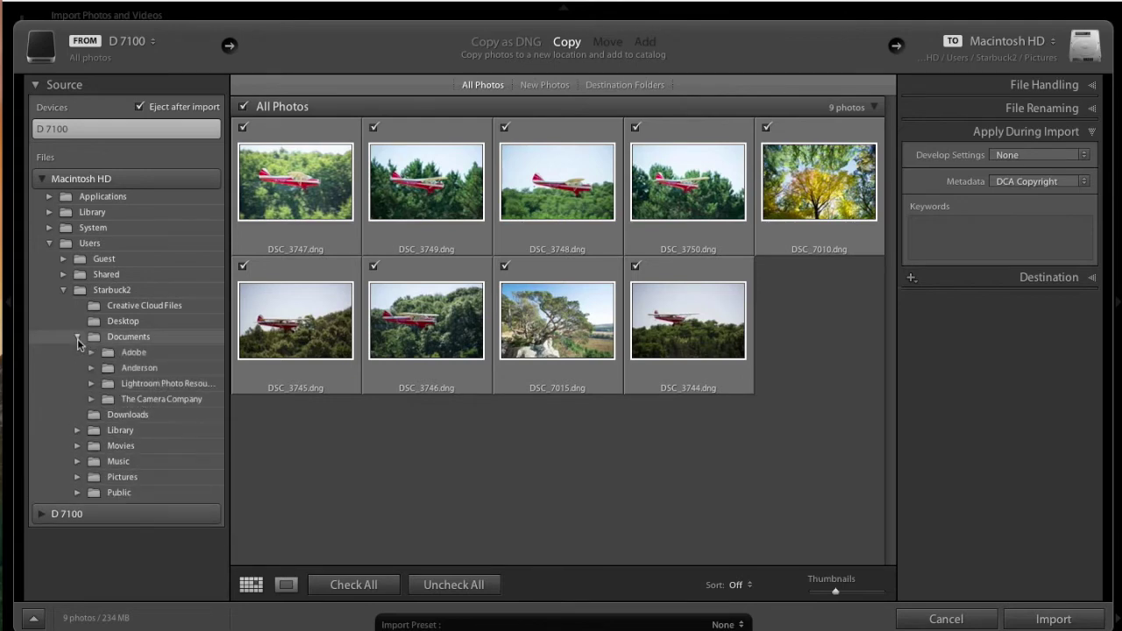
{"action": "left_click", "coordinate": [93, 385]}
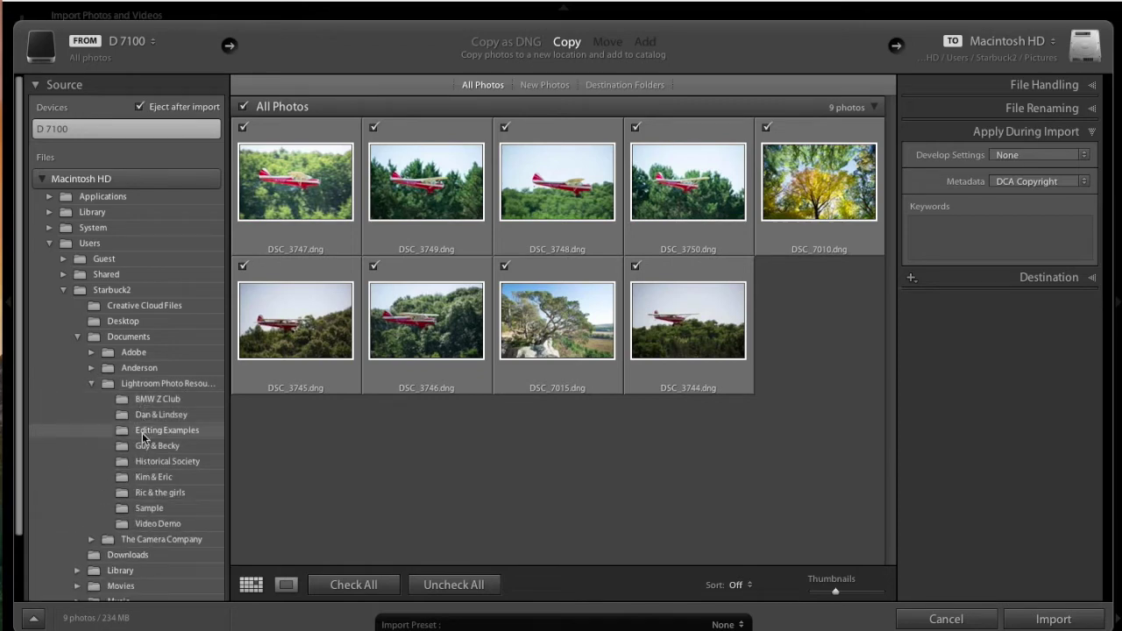
{"action": "left_click", "coordinate": [149, 524]}
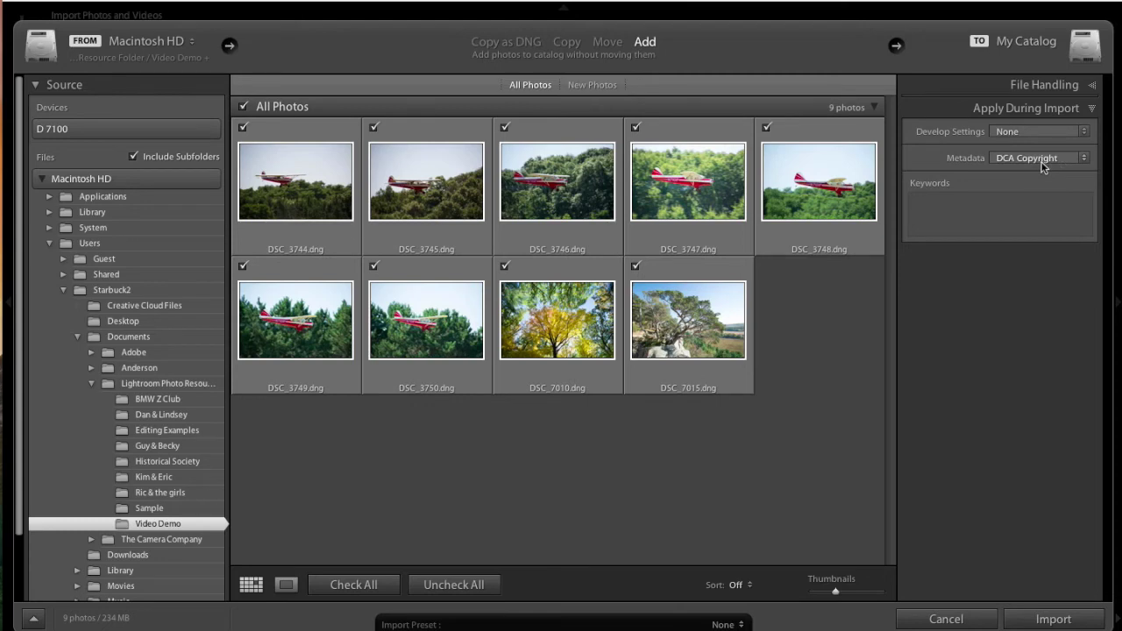
Add the keyword 'Video demo' under Apply During Import
{"action": "left_click", "coordinate": [989, 199]}
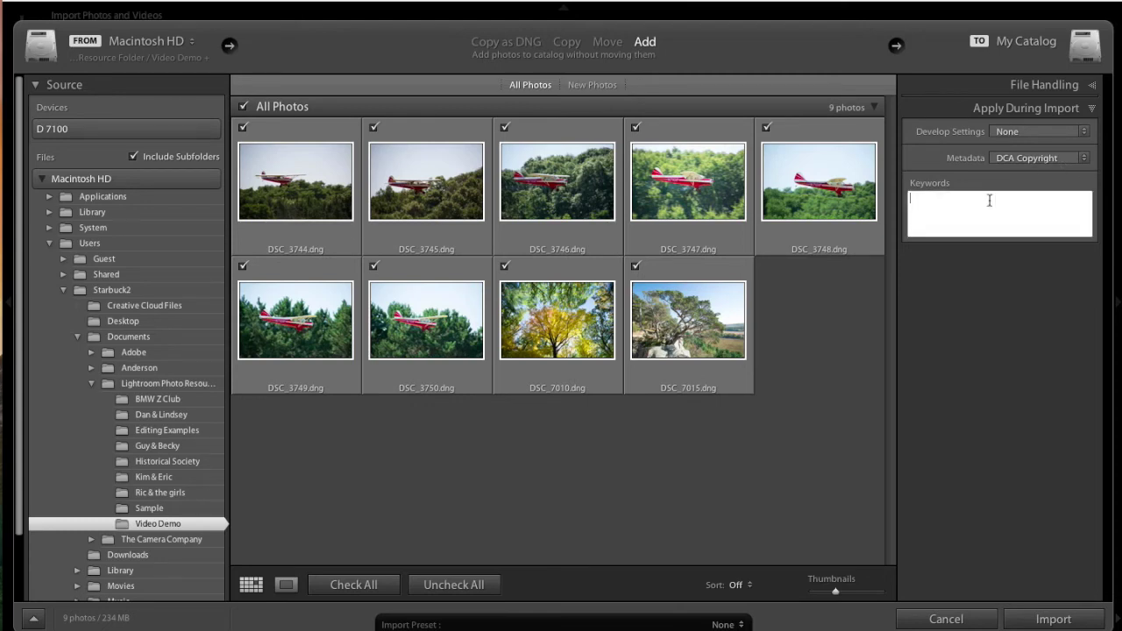
{"action": "type", "text": "video demo"}
{"action": "key", "text": "Return"}
Start the import of the nine Video Demo photos into the catalog
{"action": "left_click", "coordinate": [1056, 621]}
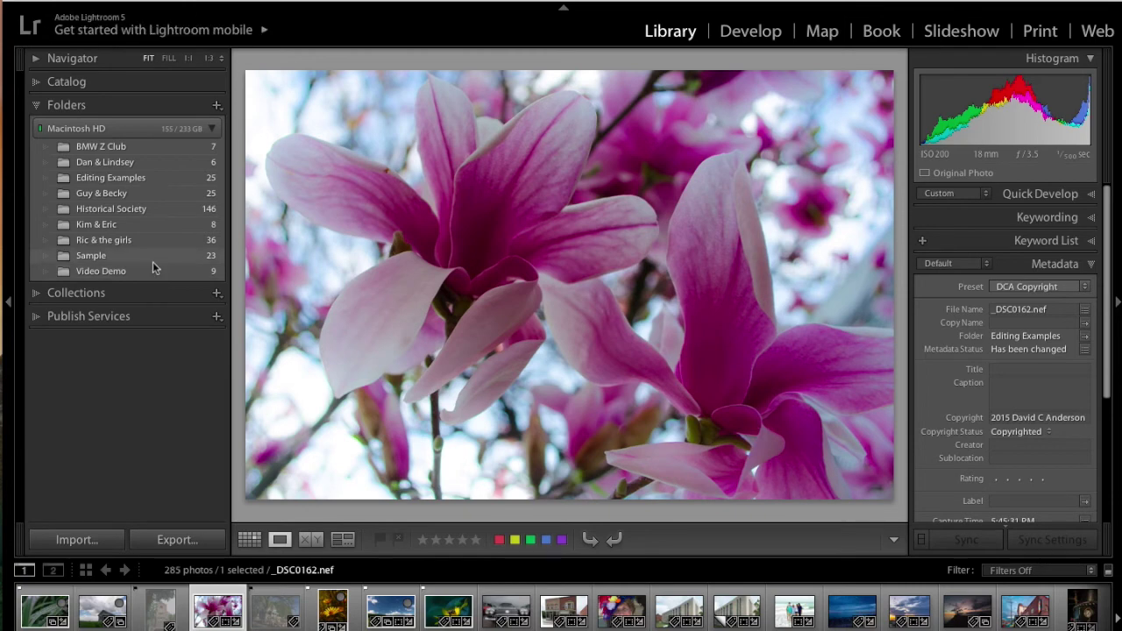
Select Video Demo in the Folders panel and show its nine photos in Grid view
{"action": "left_click", "coordinate": [101, 272]}
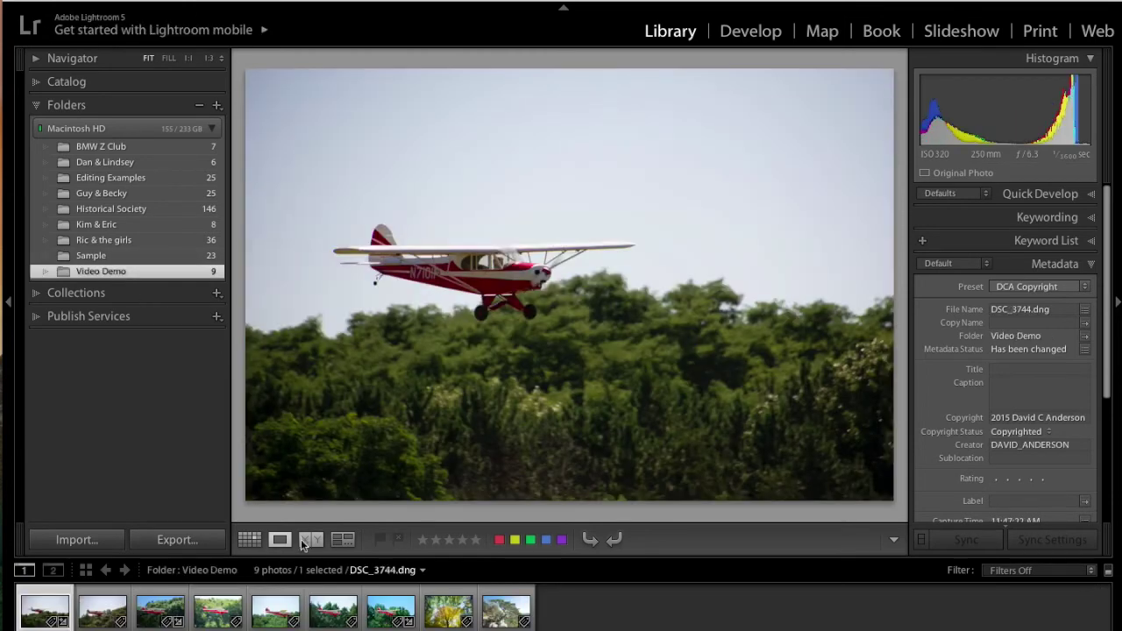
{"action": "left_click", "coordinate": [250, 540]}
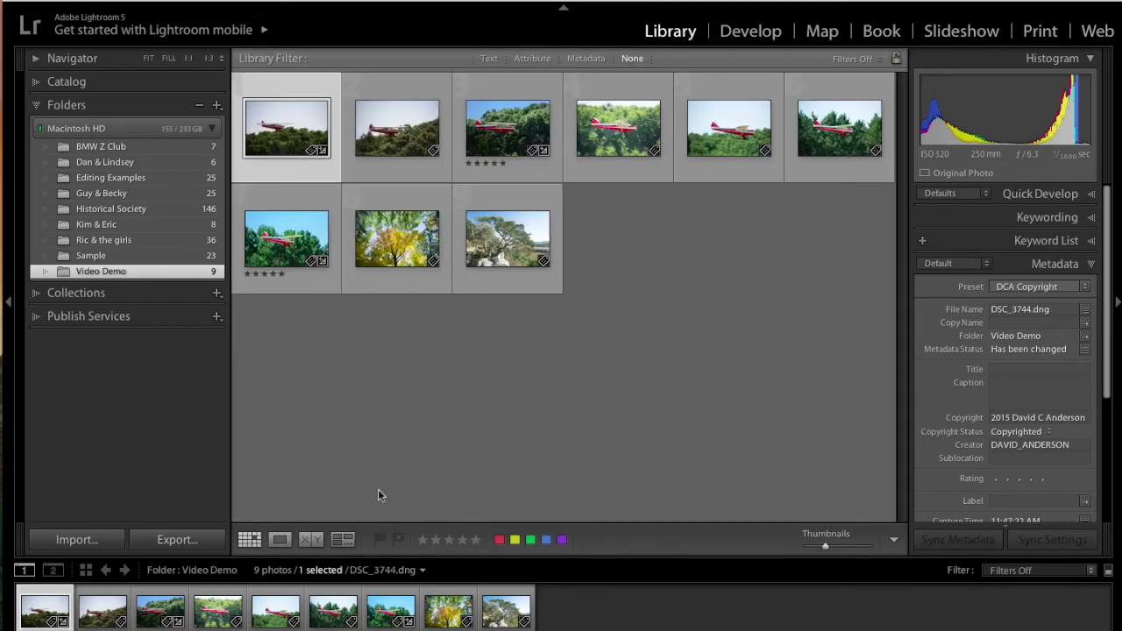